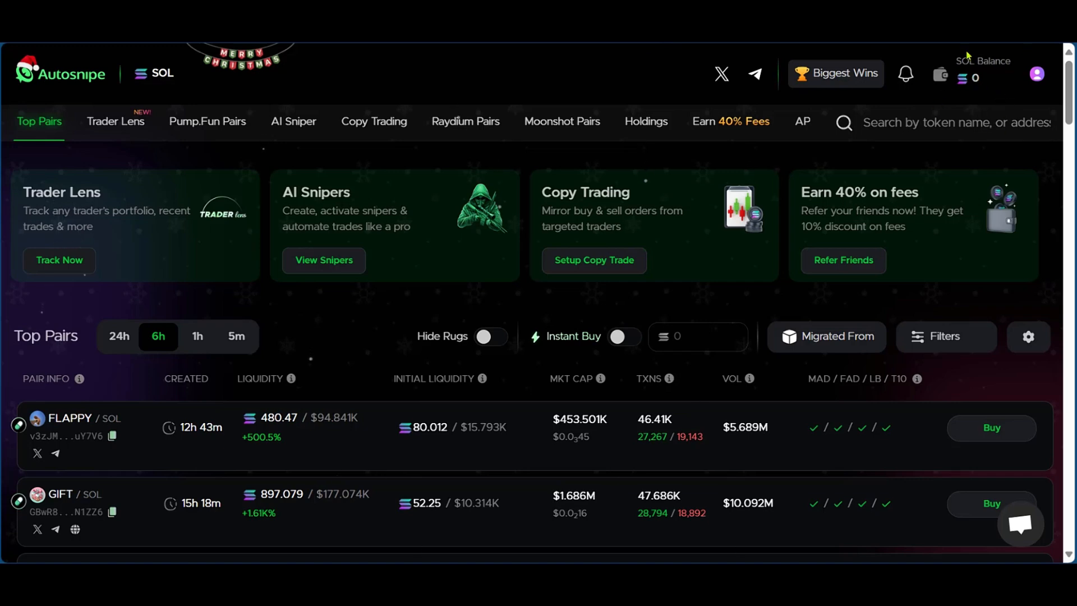
Open the wallet page from the SOL balance and look over the trading balance and deposit methods
{"action": "left_click", "coordinate": [948, 78]}
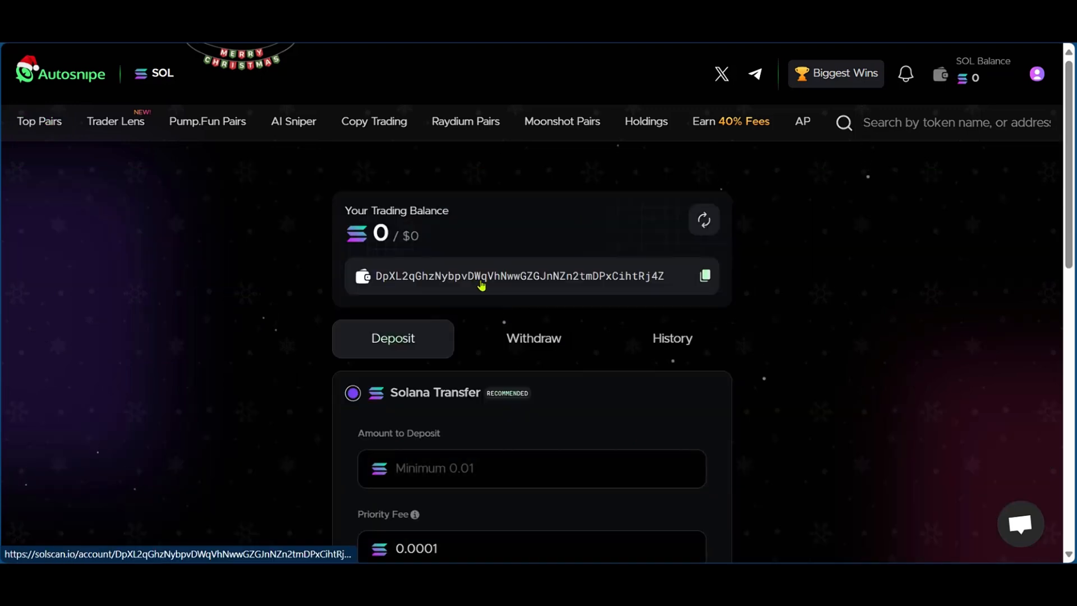
{"action": "scroll", "coordinate": [341, 244], "scroll_direction": "down", "scroll_amount": 4}
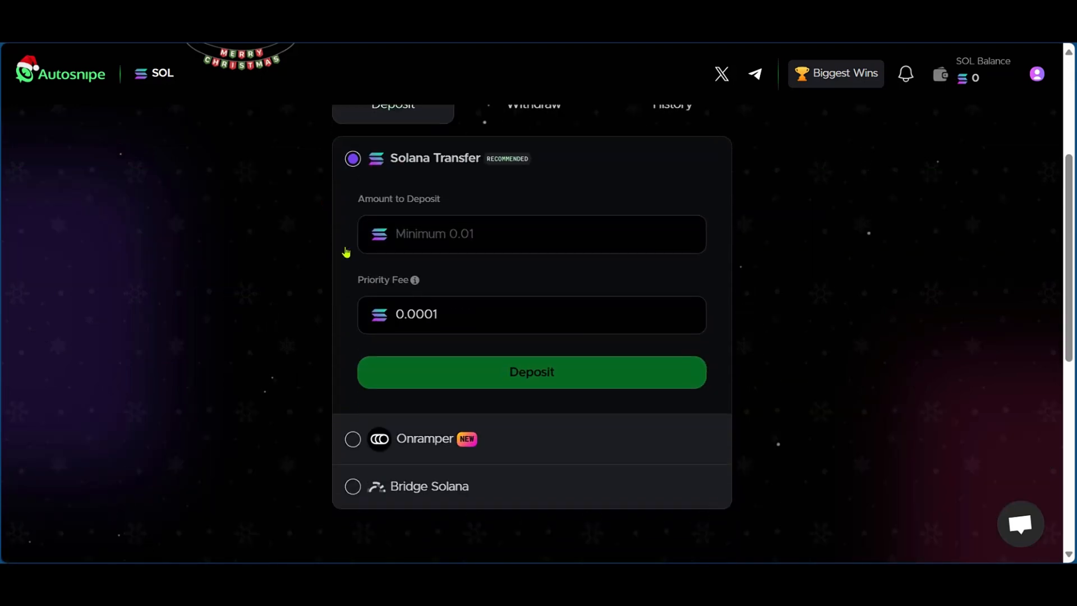
{"action": "scroll", "coordinate": [344, 250], "scroll_direction": "up", "scroll_amount": 4}
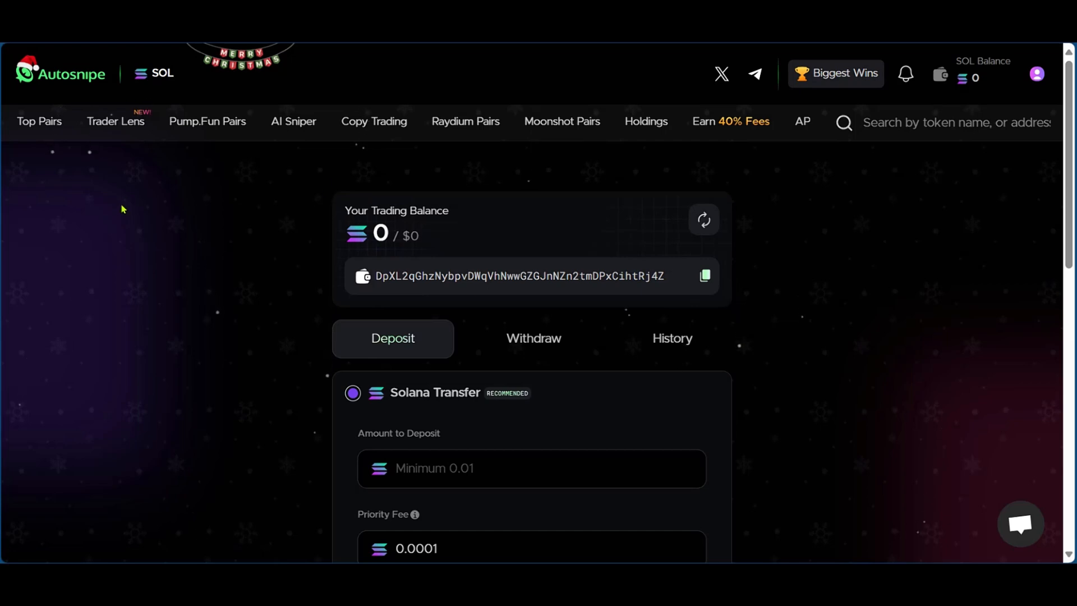
Return to the home page and look through the token pairs listed under Top Pairs
{"action": "left_click", "coordinate": [61, 73]}
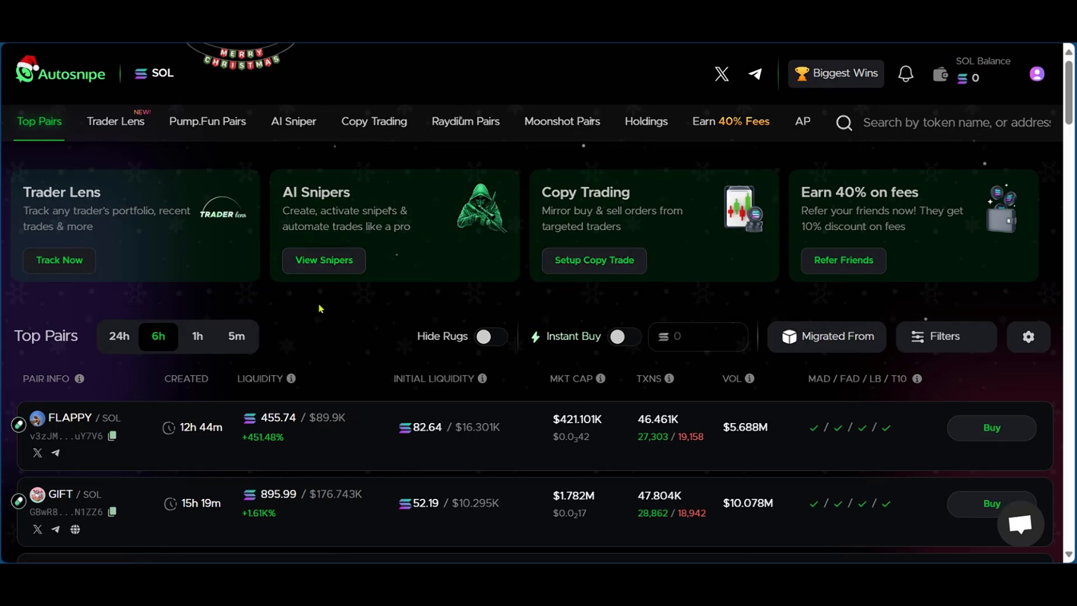
{"action": "scroll", "coordinate": [320, 306], "scroll_direction": "down", "scroll_amount": 3}
{"action": "scroll", "coordinate": [312, 292], "scroll_direction": "up", "scroll_amount": 1}
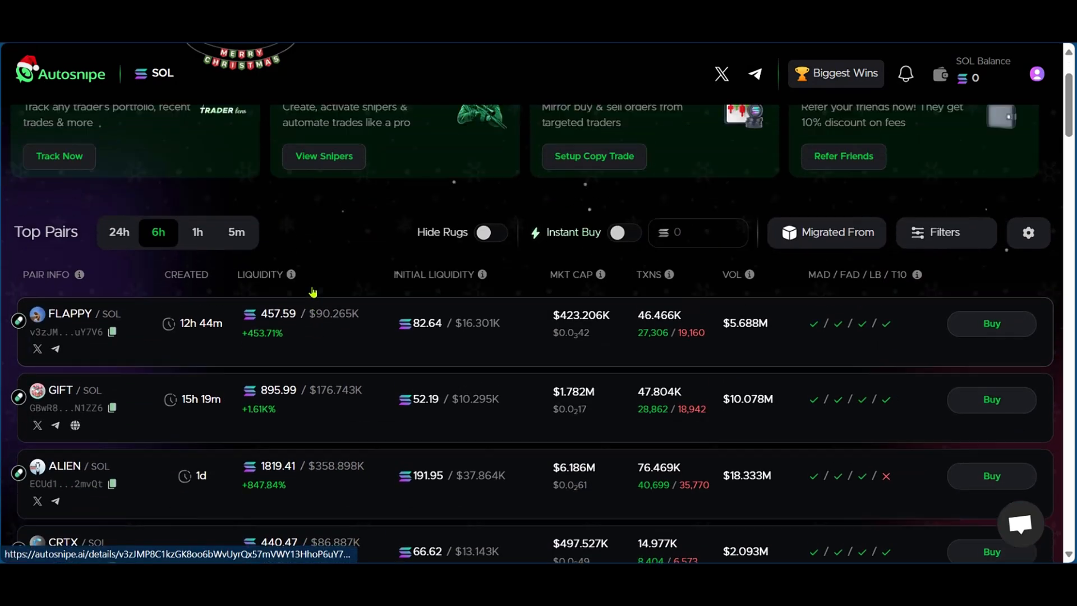
{"action": "scroll", "coordinate": [313, 292], "scroll_direction": "up", "scroll_amount": 2}
{"action": "scroll", "coordinate": [224, 337], "scroll_direction": "down", "scroll_amount": 3}
{"action": "scroll", "coordinate": [153, 387], "scroll_direction": "down", "scroll_amount": 5}
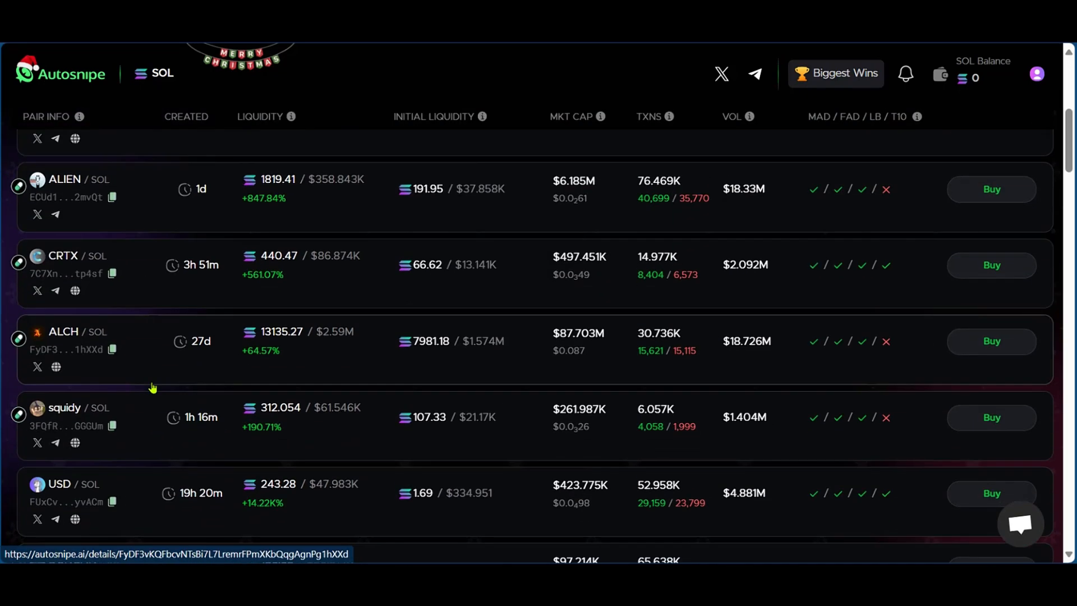
{"action": "scroll", "coordinate": [152, 387], "scroll_direction": "up", "scroll_amount": 7}
{"action": "scroll", "coordinate": [168, 387], "scroll_direction": "down", "scroll_amount": 5}
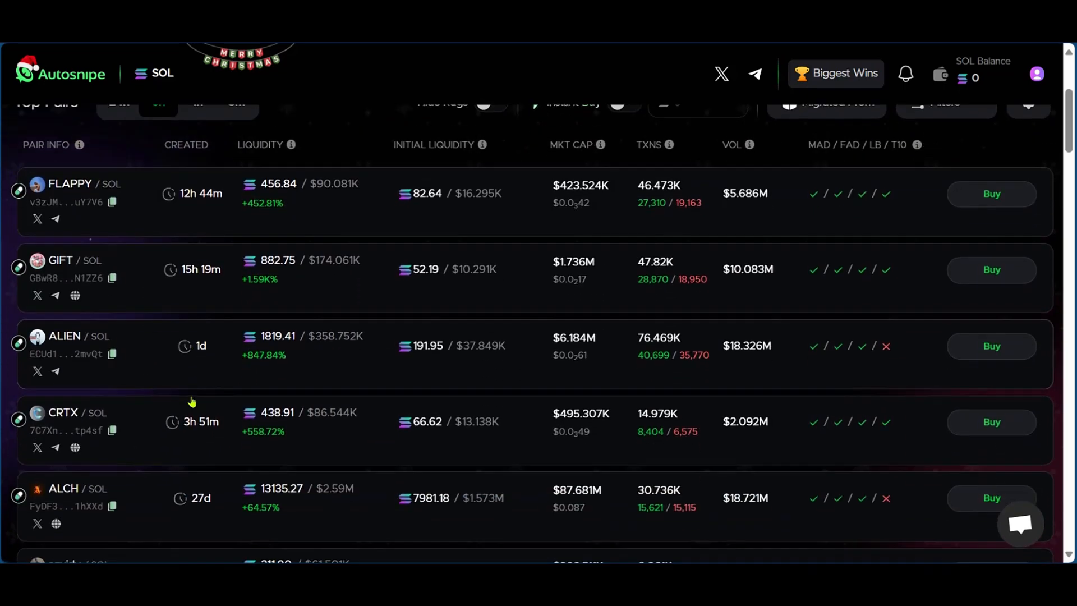
{"action": "scroll", "coordinate": [192, 402], "scroll_direction": "up", "scroll_amount": 4}
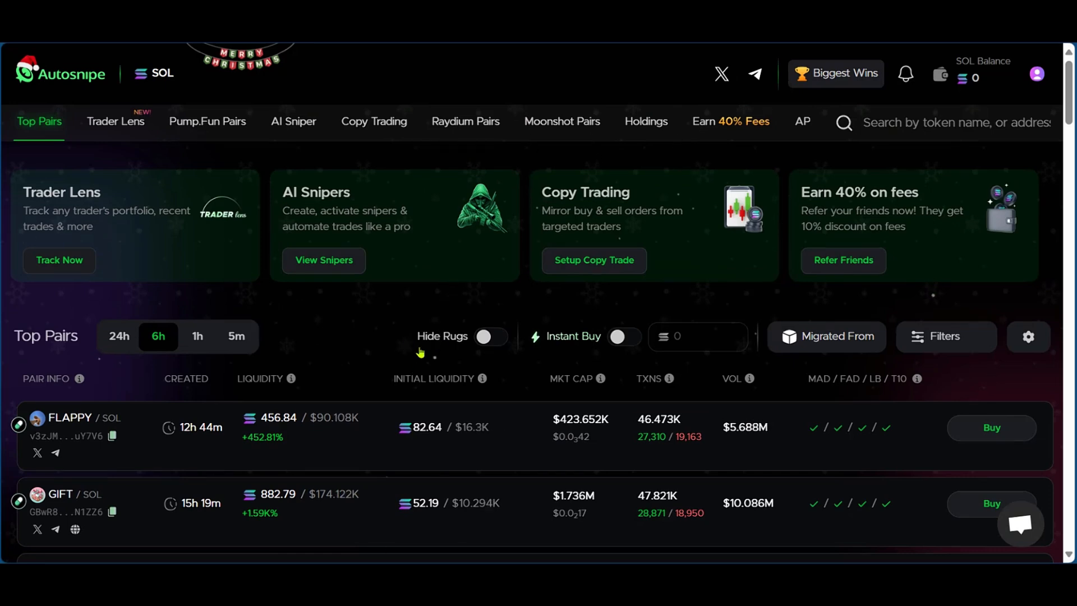
Enable Hide Rugs for the Top Pairs list and turn on Instant Buy
{"action": "left_click", "coordinate": [493, 337]}
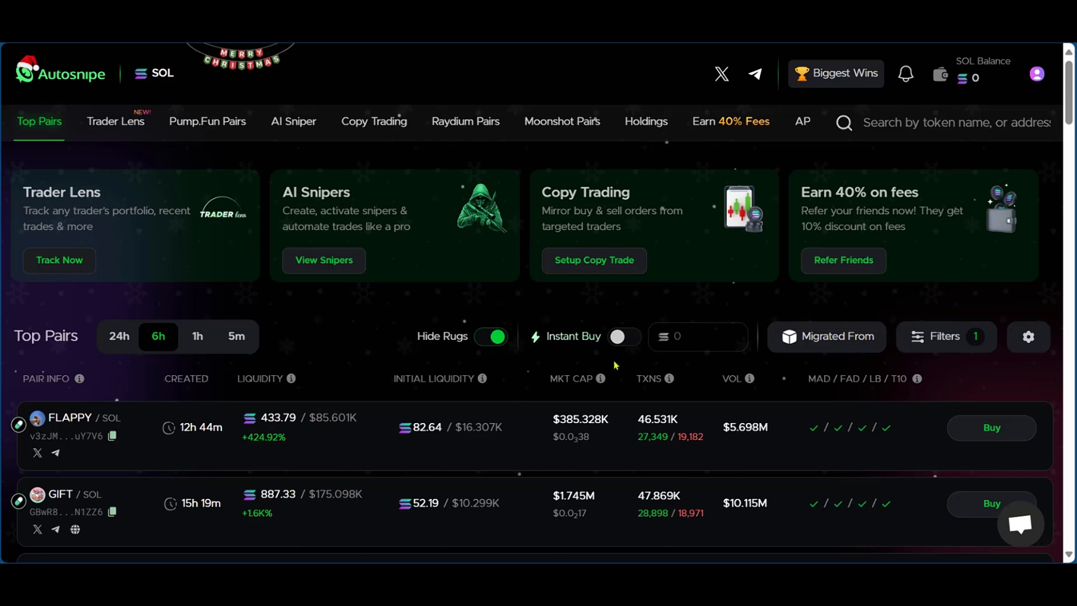
{"action": "left_click", "coordinate": [622, 340]}
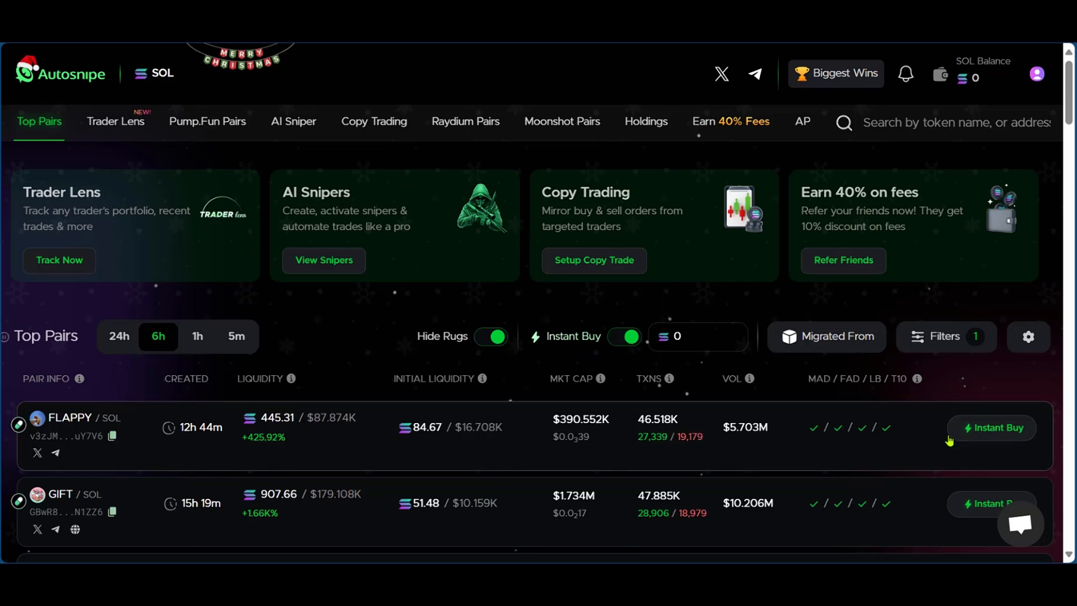
{"action": "scroll", "coordinate": [991, 439], "scroll_direction": "down", "scroll_amount": 3}
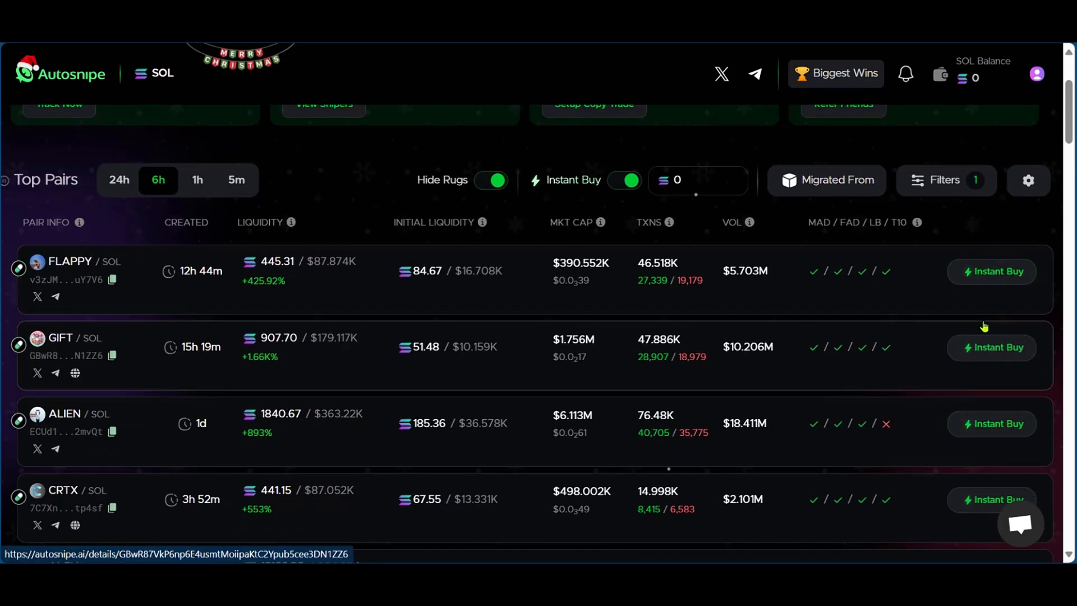
{"action": "left_click", "coordinate": [620, 182]}
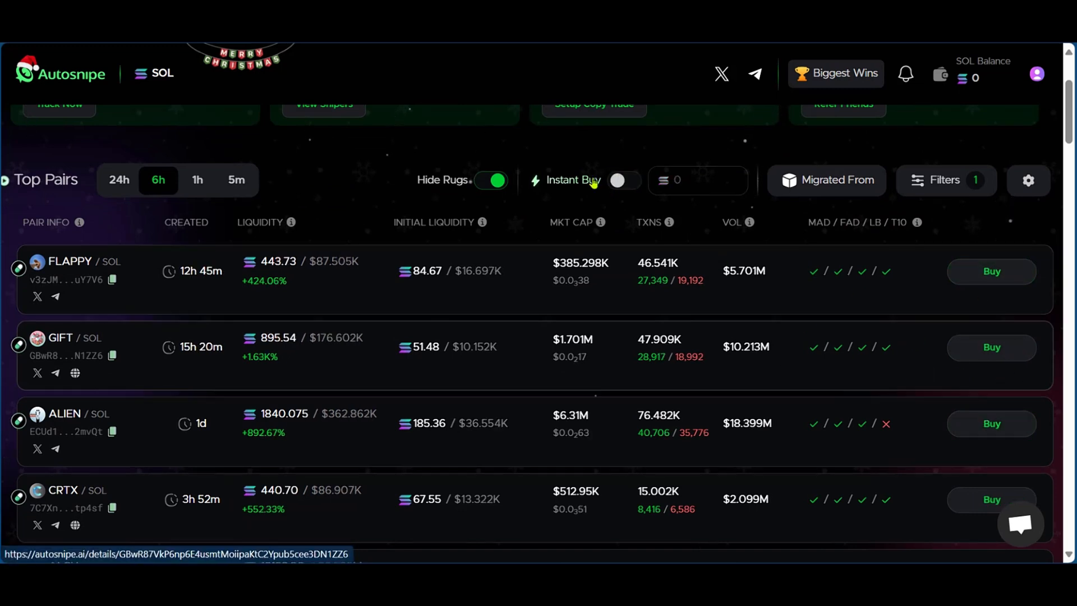
{"action": "left_click", "coordinate": [624, 184]}
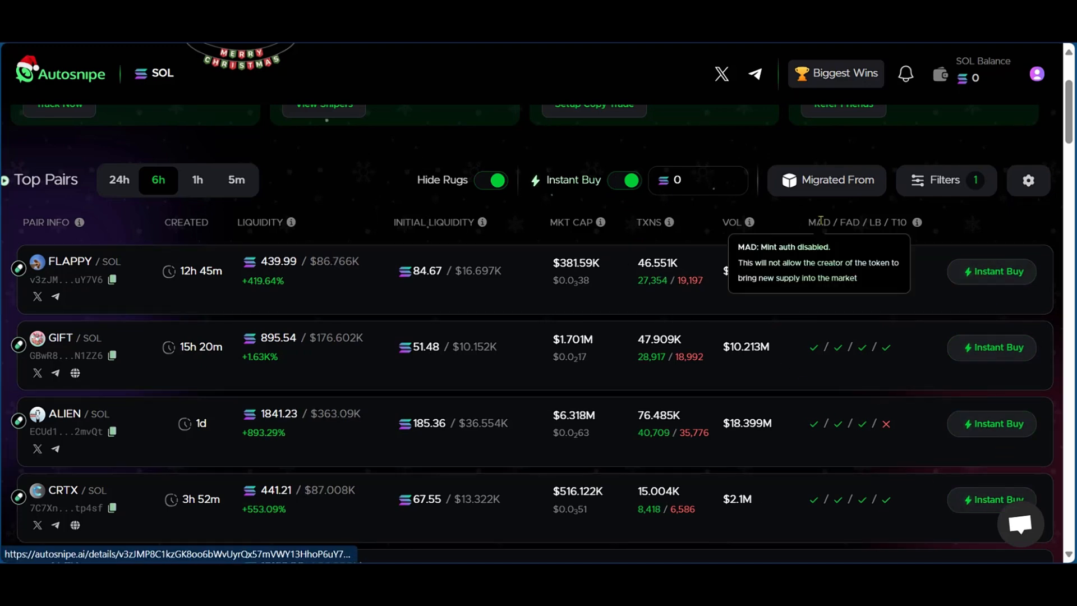
Open the trading page of the FLAPPY / SOL pair from the Top Pairs list
{"action": "scroll", "coordinate": [942, 258], "scroll_direction": "up", "scroll_amount": 1}
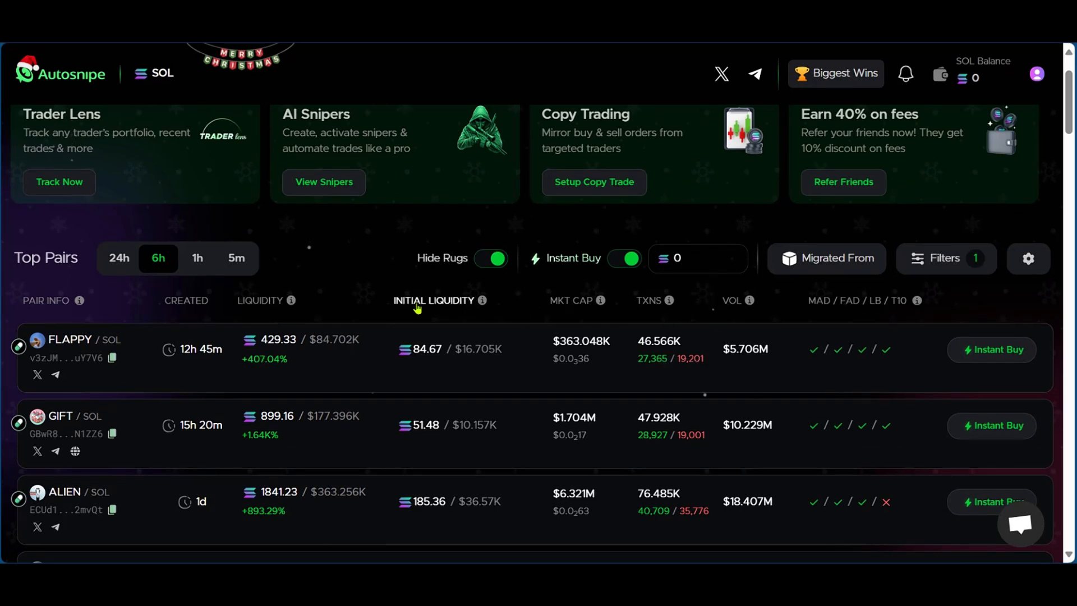
{"action": "scroll", "coordinate": [416, 305], "scroll_direction": "down", "scroll_amount": 2}
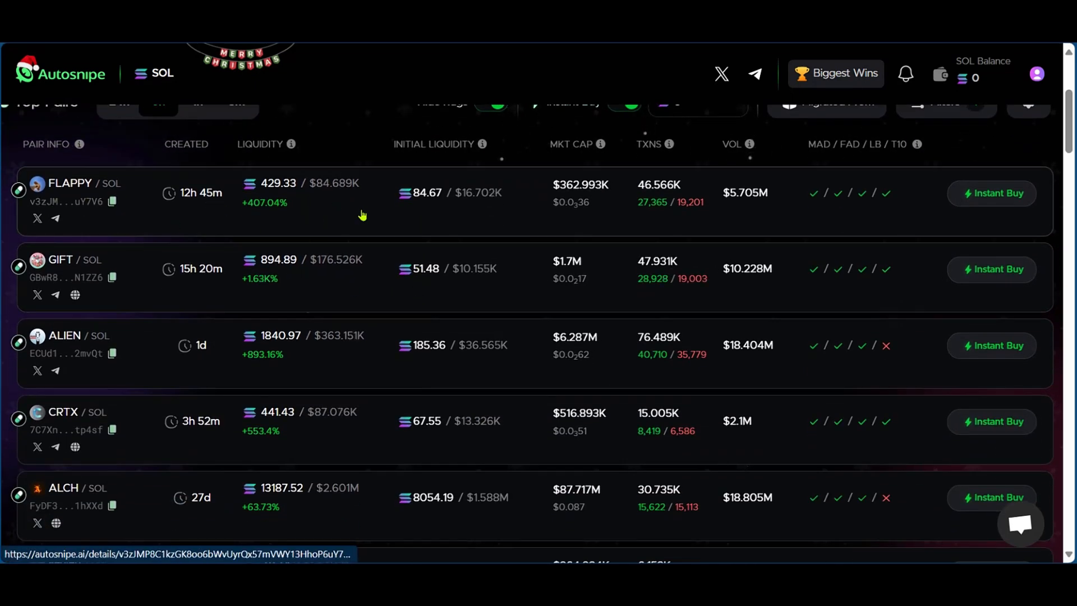
{"action": "left_click", "coordinate": [318, 211]}
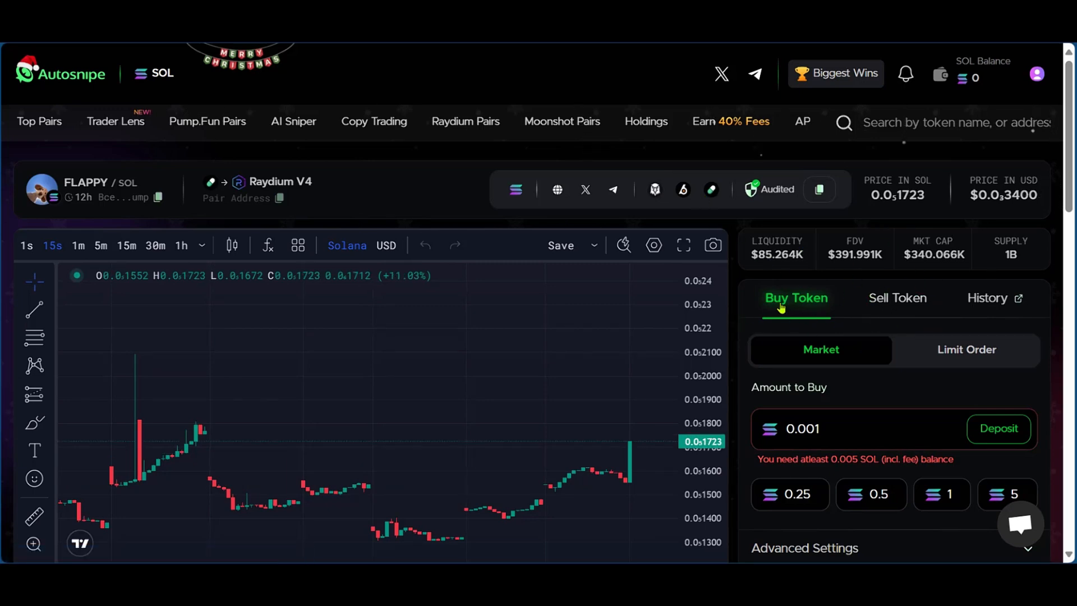
View the market sell form for FLAPPY and return to the buy form
{"action": "left_click", "coordinate": [906, 303]}
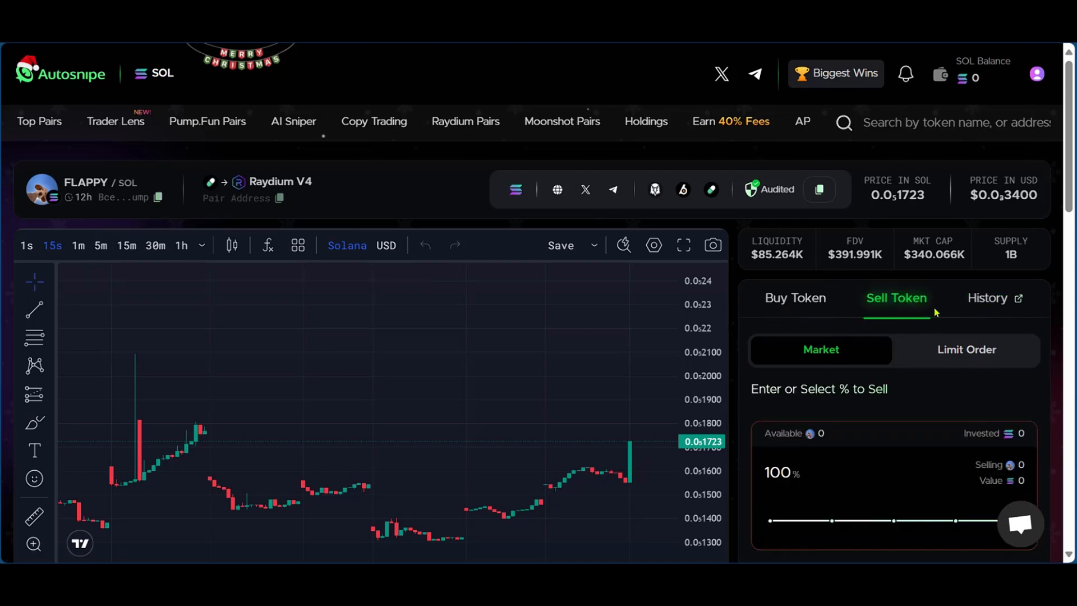
{"action": "scroll", "coordinate": [935, 311], "scroll_direction": "down", "scroll_amount": 3}
{"action": "left_click", "coordinate": [785, 141]}
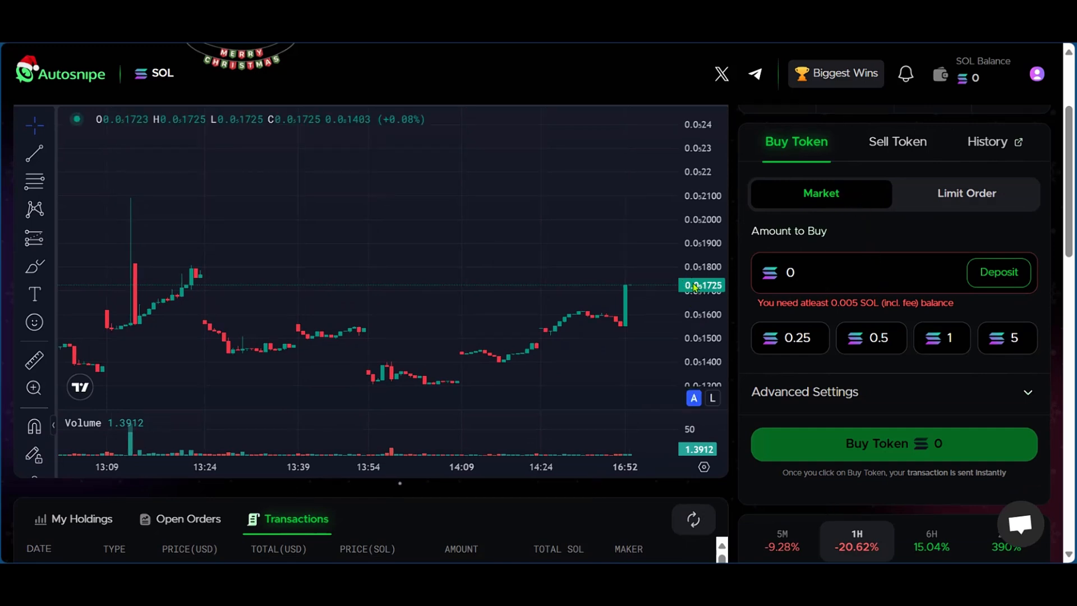
Switch the FLAPPY purchase to a limit order priced by market cap at -15% from the current value
{"action": "left_click", "coordinate": [955, 202]}
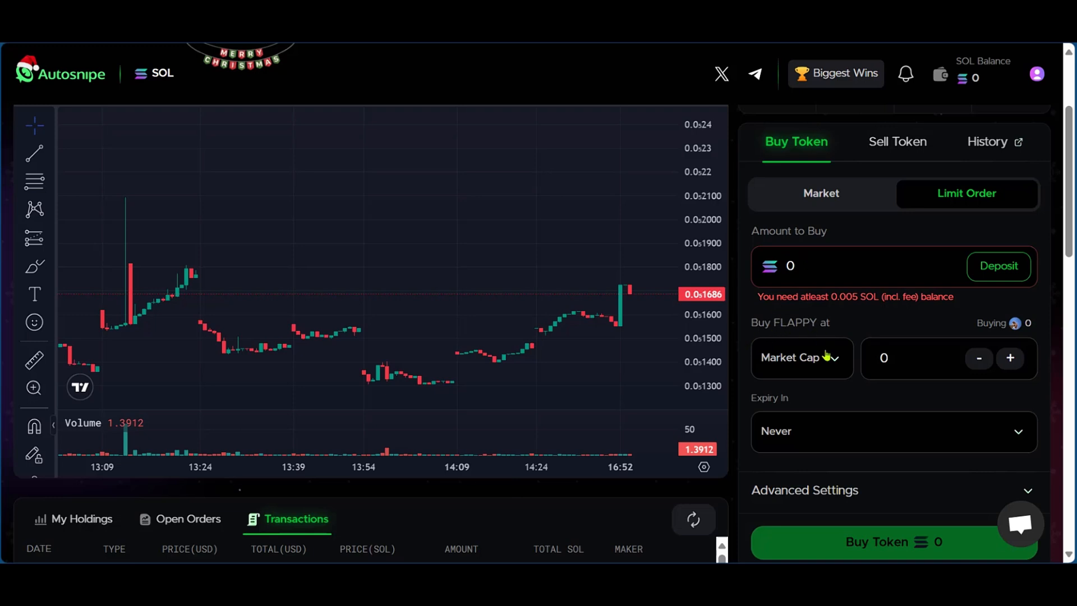
{"action": "left_click", "coordinate": [932, 358]}
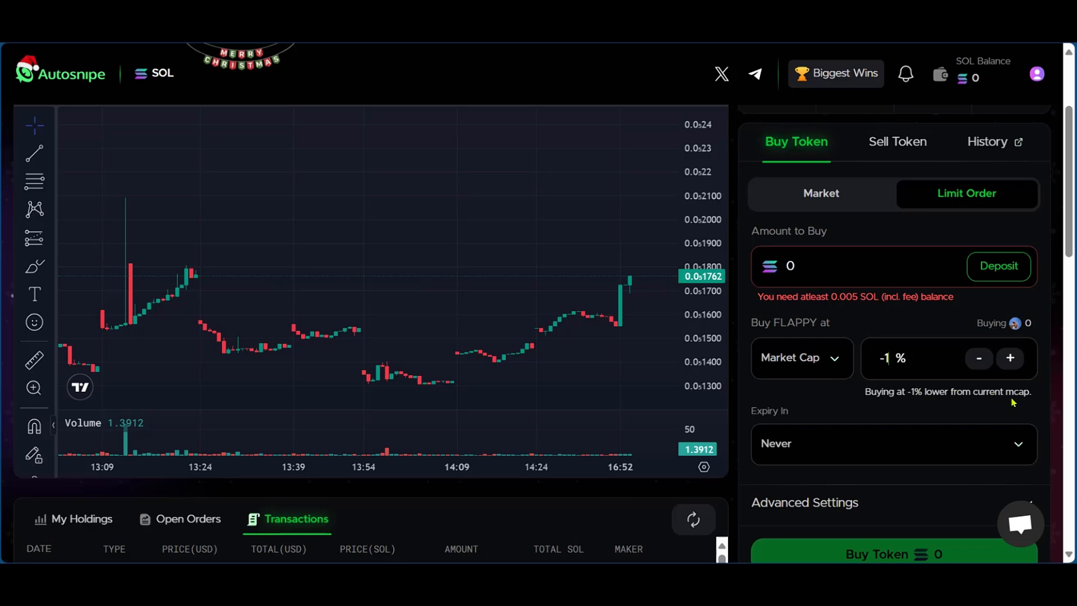
{"action": "left_click", "coordinate": [815, 364]}
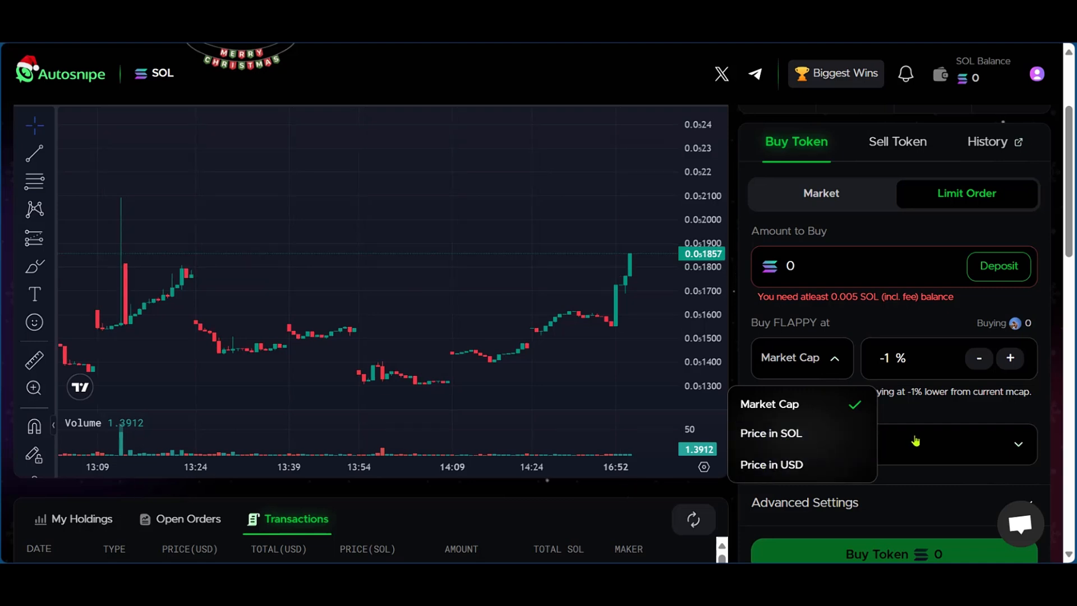
{"action": "left_click", "coordinate": [927, 418]}
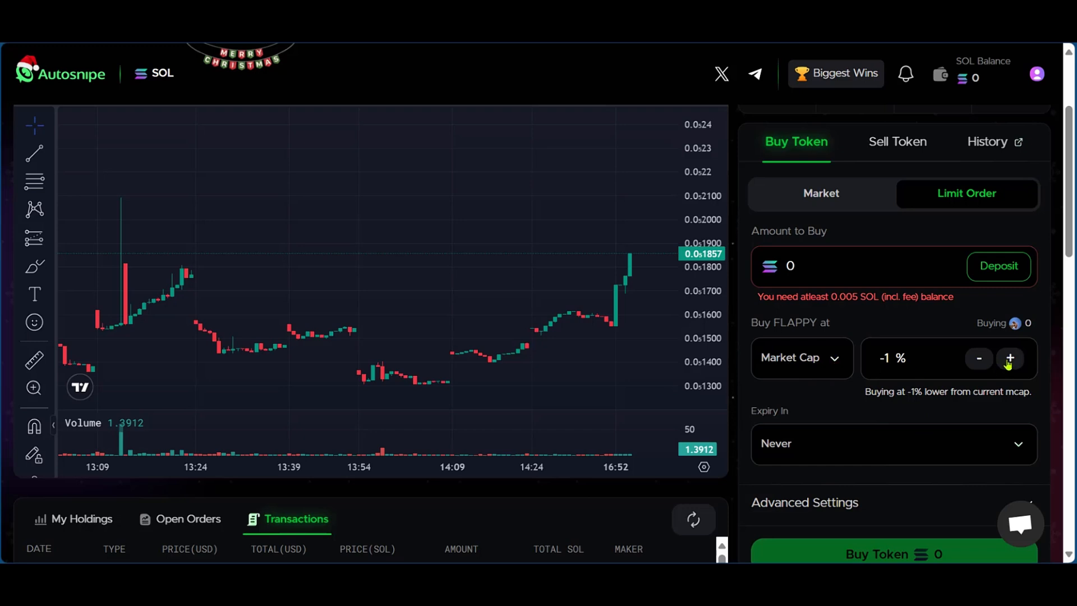
{"action": "left_click", "coordinate": [980, 366]}
{"action": "left_click", "coordinate": [981, 365]}
{"action": "left_click", "coordinate": [980, 365]}
{"action": "left_click", "coordinate": [981, 366]}
{"action": "left_click", "coordinate": [981, 366]}
{"action": "left_click", "coordinate": [981, 366]}
{"action": "left_click", "coordinate": [980, 365]}
{"action": "left_click", "coordinate": [981, 366]}
{"action": "left_click", "coordinate": [980, 365]}
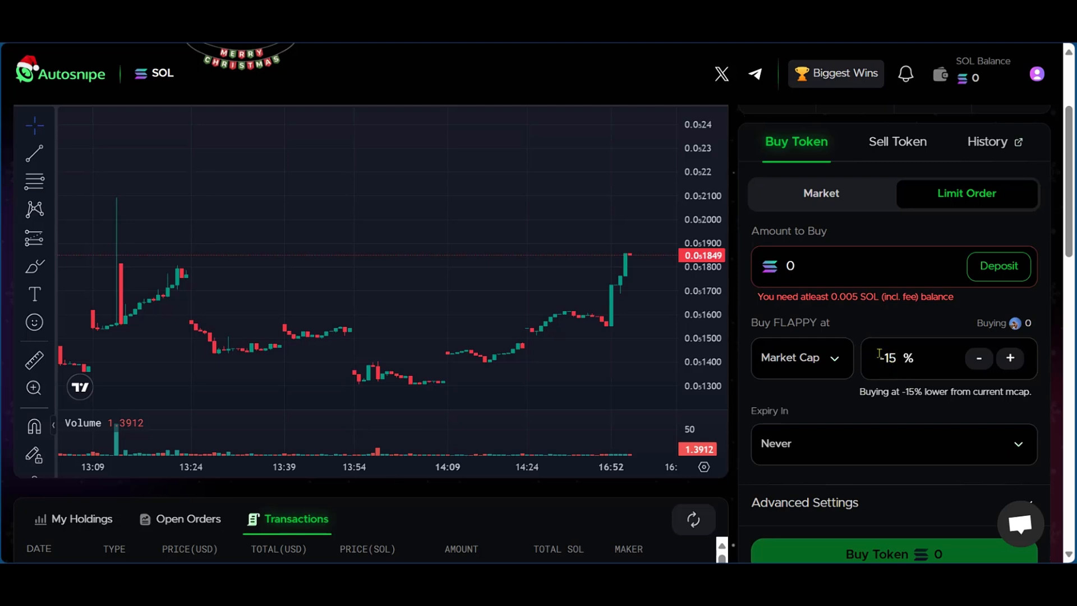
Check the expiry choices for the limit buy order and keep it at Never
{"action": "scroll", "coordinate": [856, 421], "scroll_direction": "down", "scroll_amount": 3}
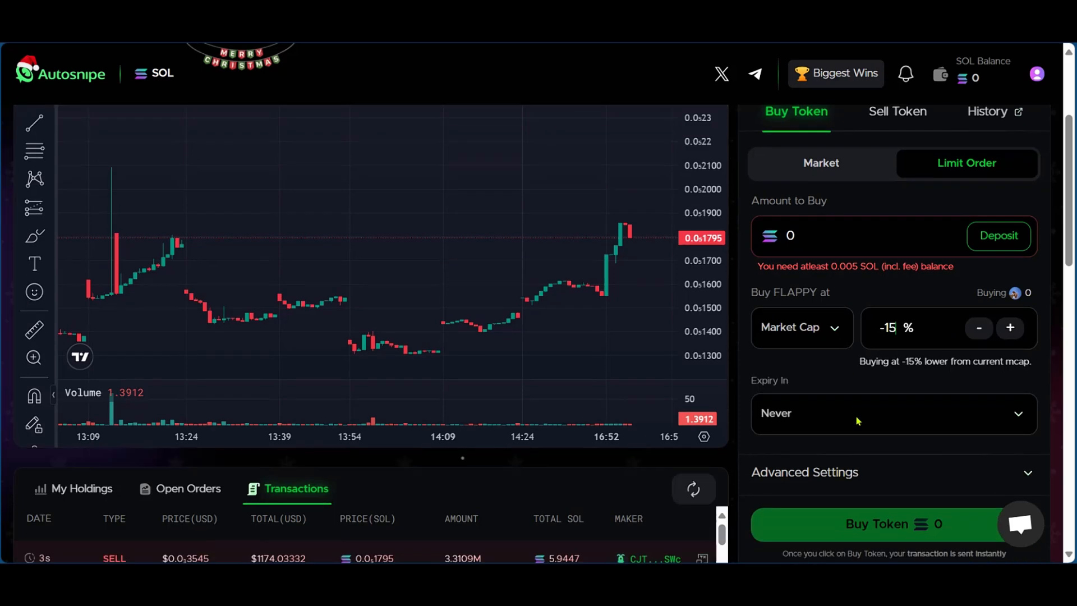
{"action": "left_click", "coordinate": [915, 285]}
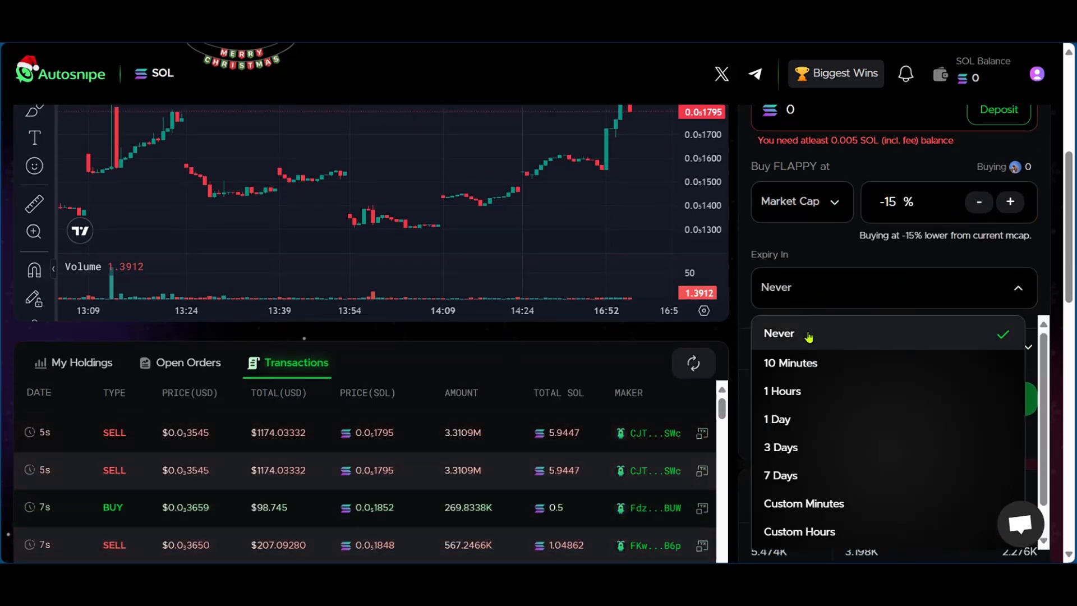
{"action": "scroll", "coordinate": [827, 370], "scroll_direction": "down", "scroll_amount": 1}
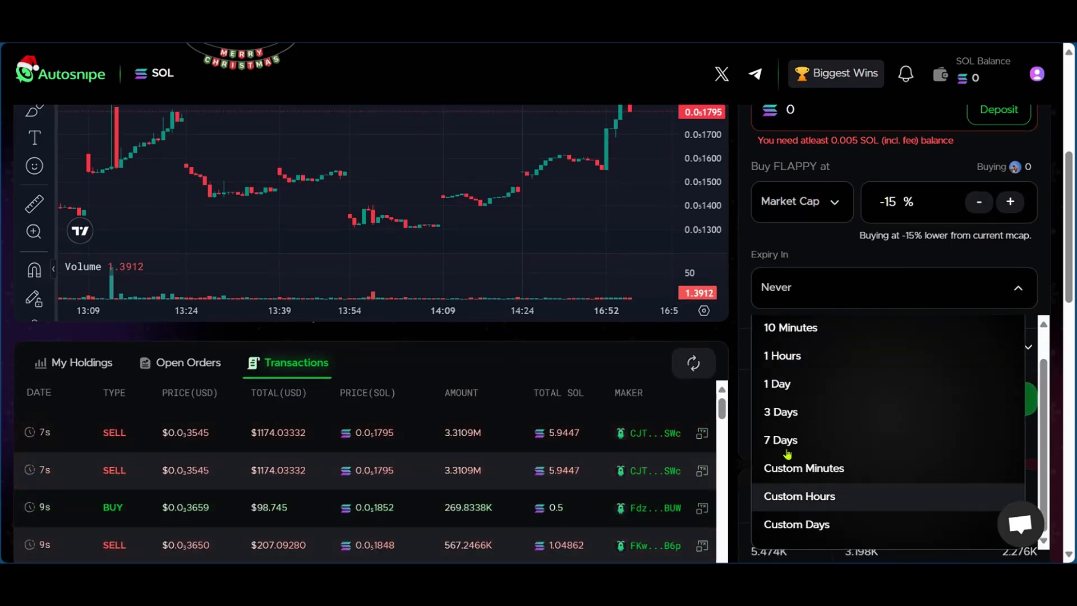
{"action": "left_click", "coordinate": [835, 246]}
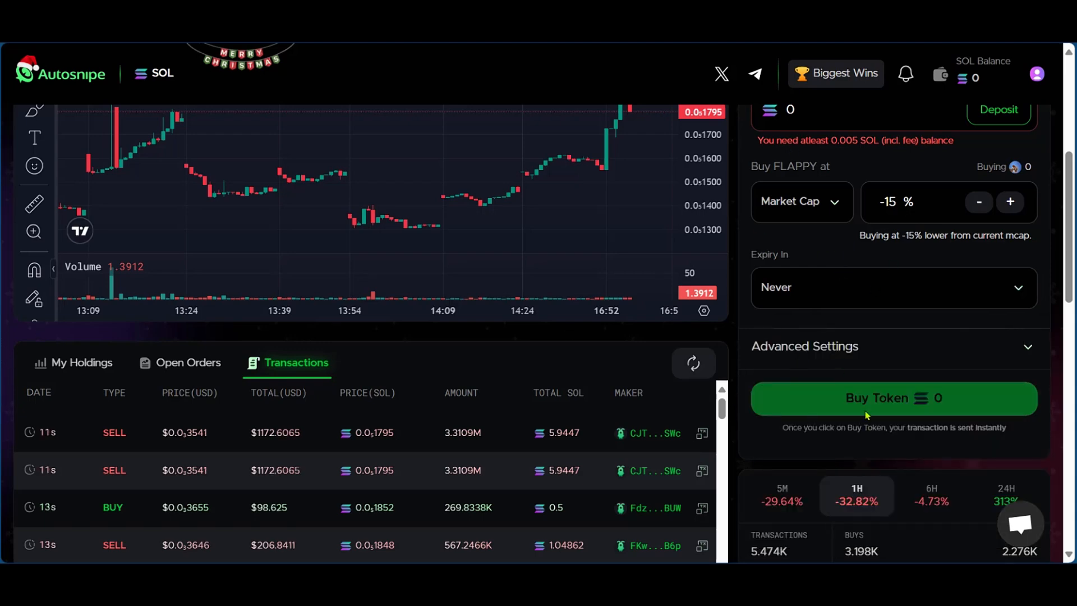
Set up a limit sell order for 50% of the FLAPPY holding at +10% of the current market cap
{"action": "scroll", "coordinate": [836, 396], "scroll_direction": "up", "scroll_amount": 5}
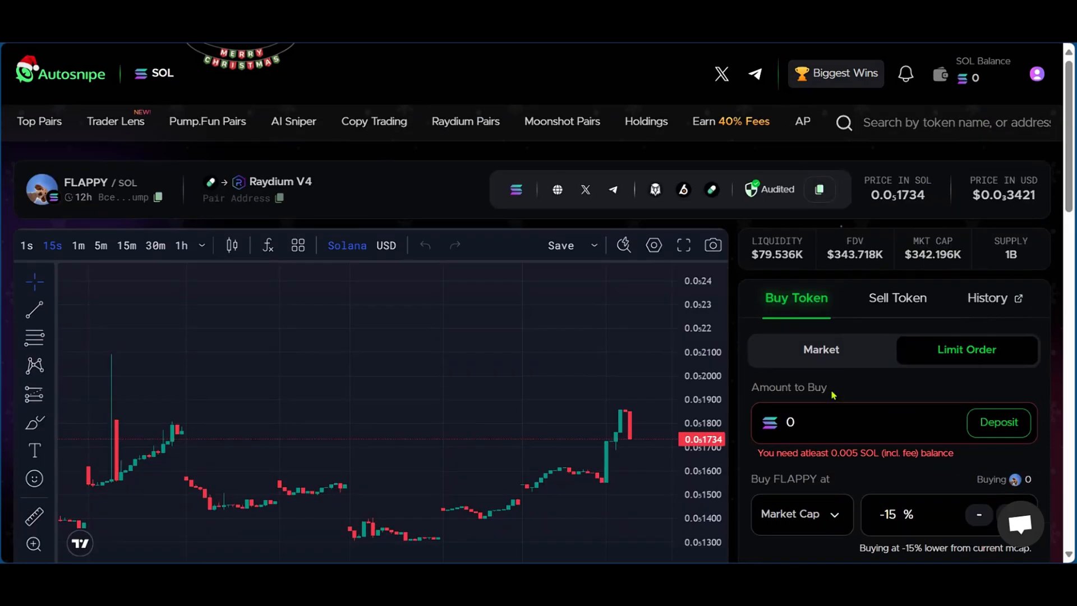
{"action": "left_click", "coordinate": [890, 302]}
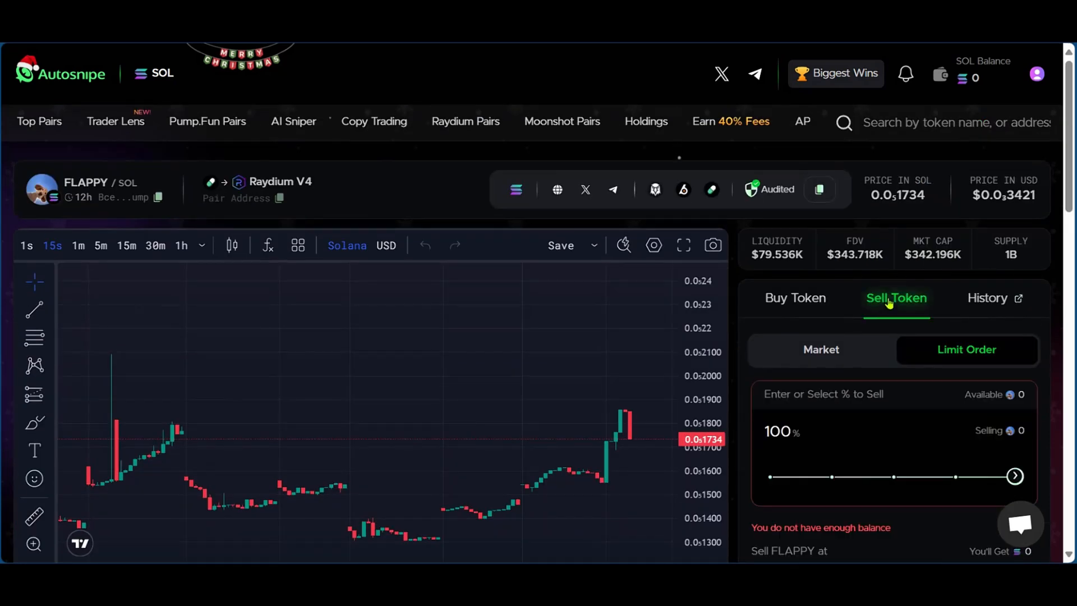
{"action": "scroll", "coordinate": [833, 309], "scroll_direction": "down", "scroll_amount": 4}
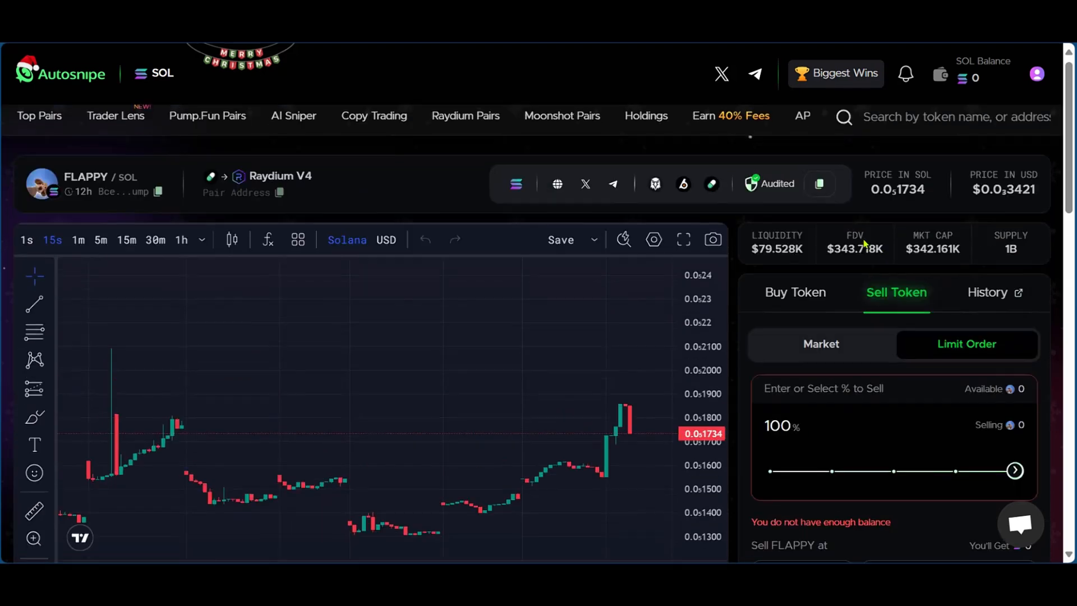
{"action": "scroll", "coordinate": [866, 244], "scroll_direction": "up", "scroll_amount": 4}
{"action": "scroll", "coordinate": [944, 363], "scroll_direction": "down", "scroll_amount": 4}
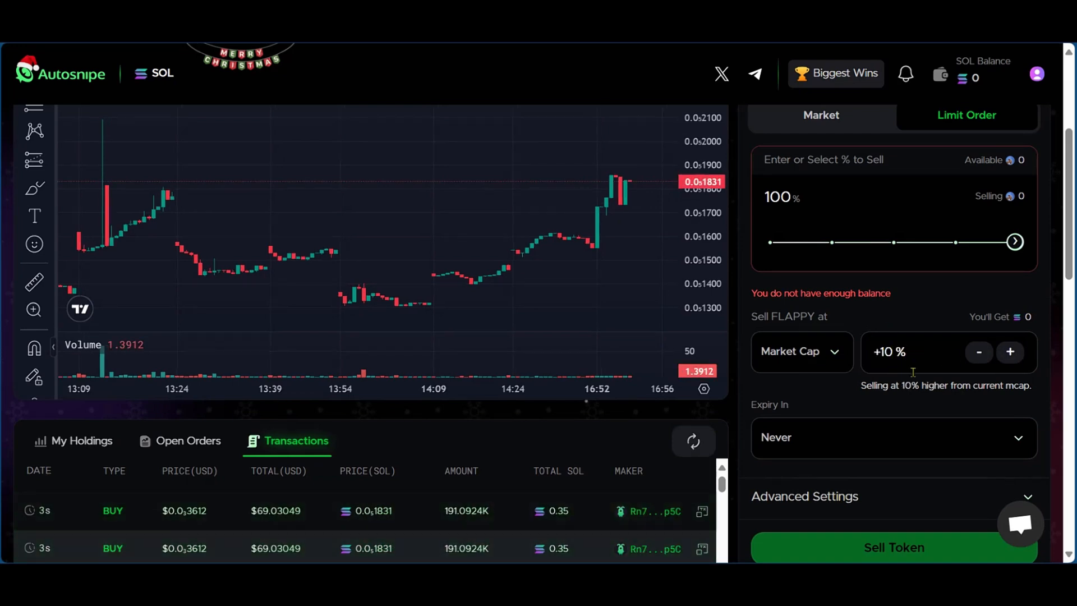
{"action": "scroll", "coordinate": [901, 366], "scroll_direction": "up", "scroll_amount": 1}
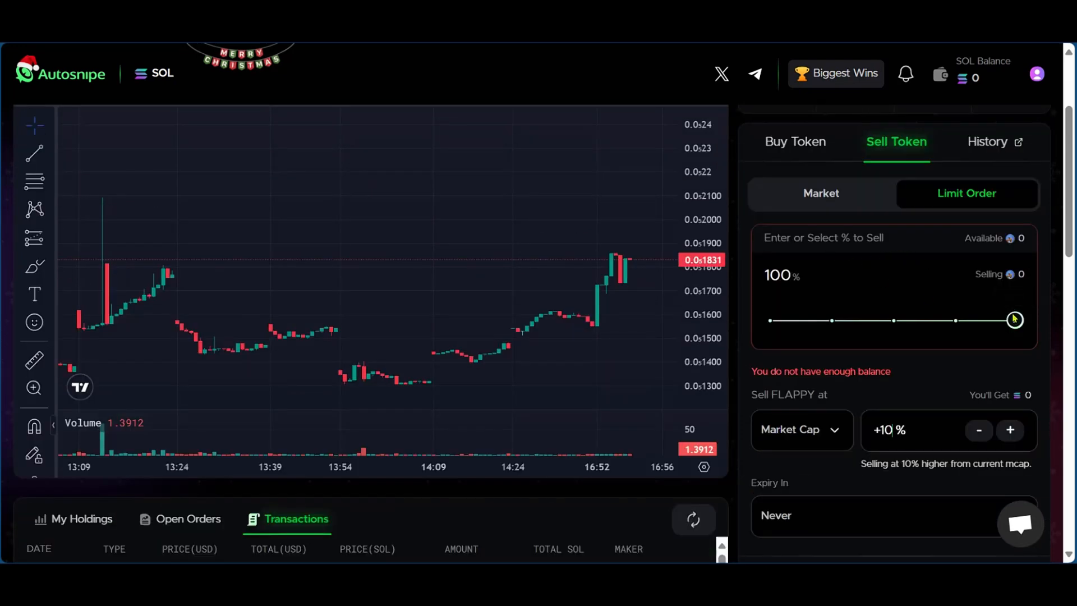
{"action": "left_click_drag", "start_coordinate": [1014, 319], "coordinate": [892, 320]}
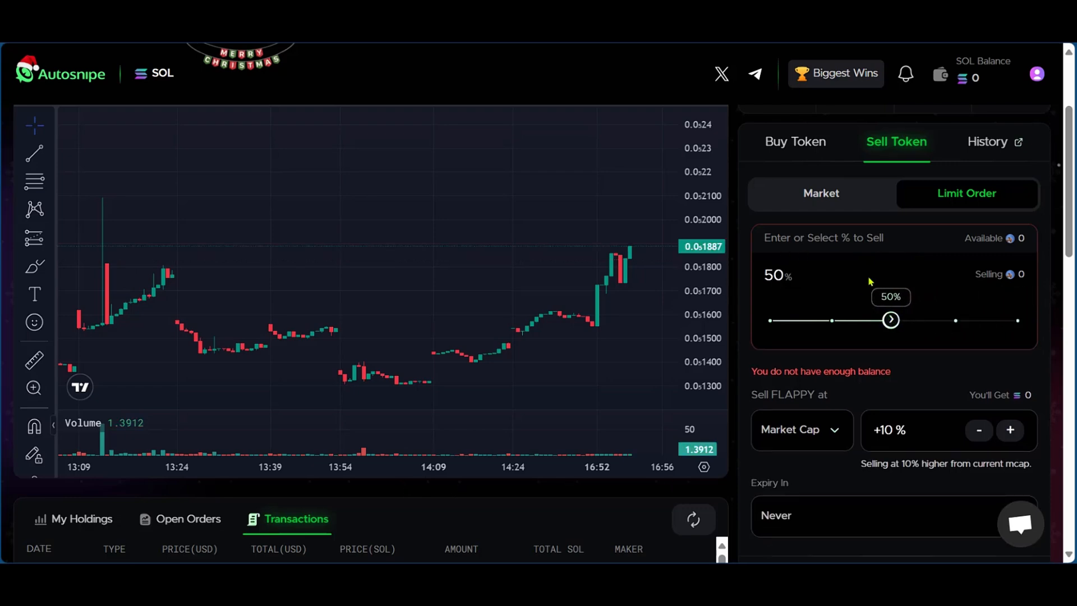
Expand the sell order's advanced settings and review slippage, Smart-MEV protection, bribery amount, priority fee and the rest of the form
{"action": "scroll", "coordinate": [870, 281], "scroll_direction": "down", "scroll_amount": 3}
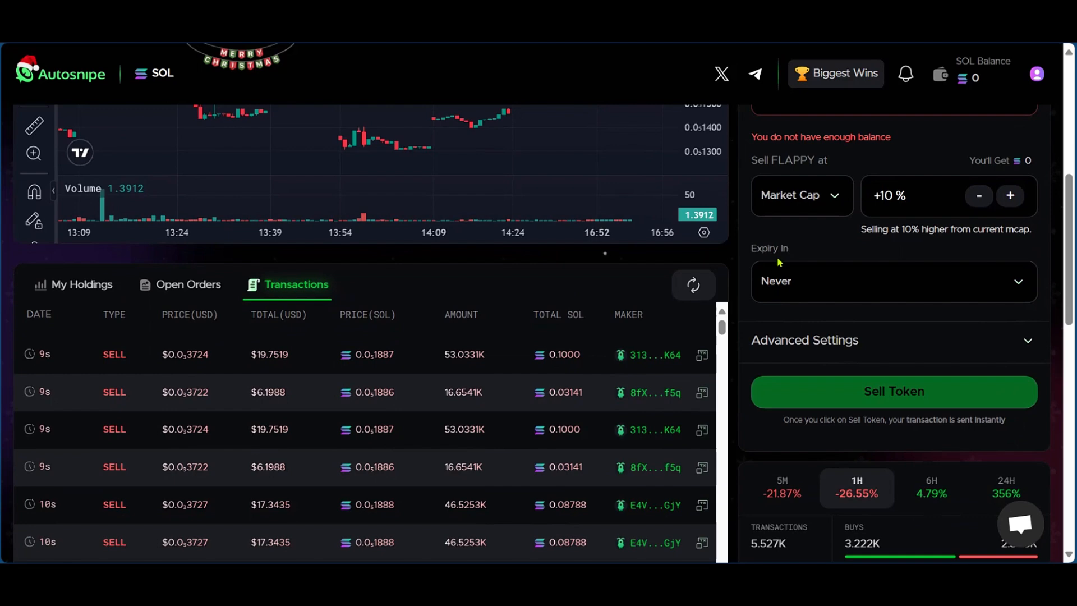
{"action": "left_click", "coordinate": [1028, 343]}
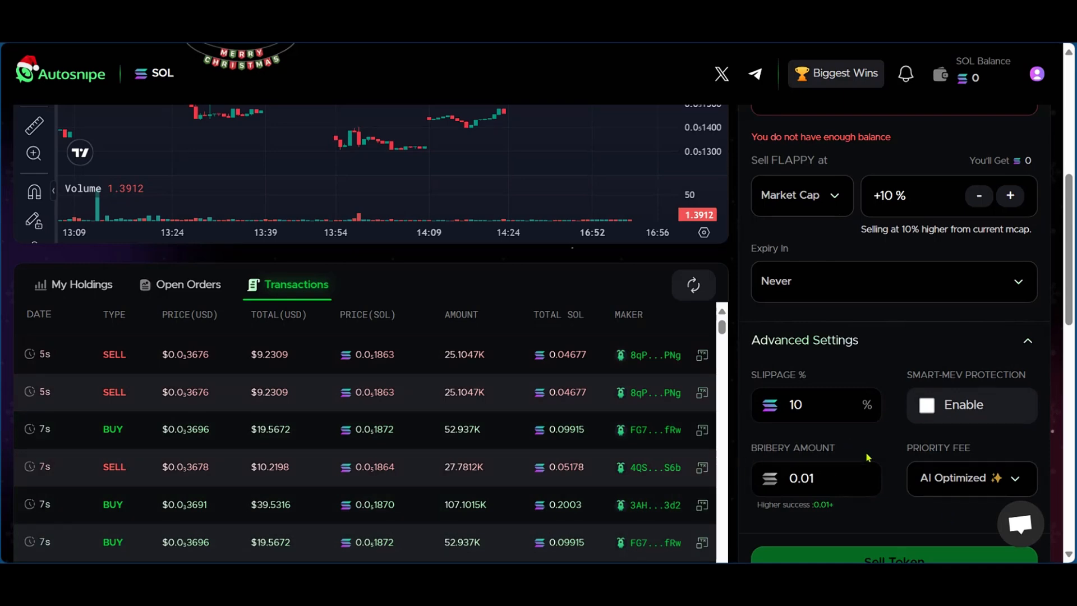
{"action": "scroll", "coordinate": [891, 465], "scroll_direction": "down", "scroll_amount": 1}
{"action": "scroll", "coordinate": [853, 397], "scroll_direction": "down", "scroll_amount": 3}
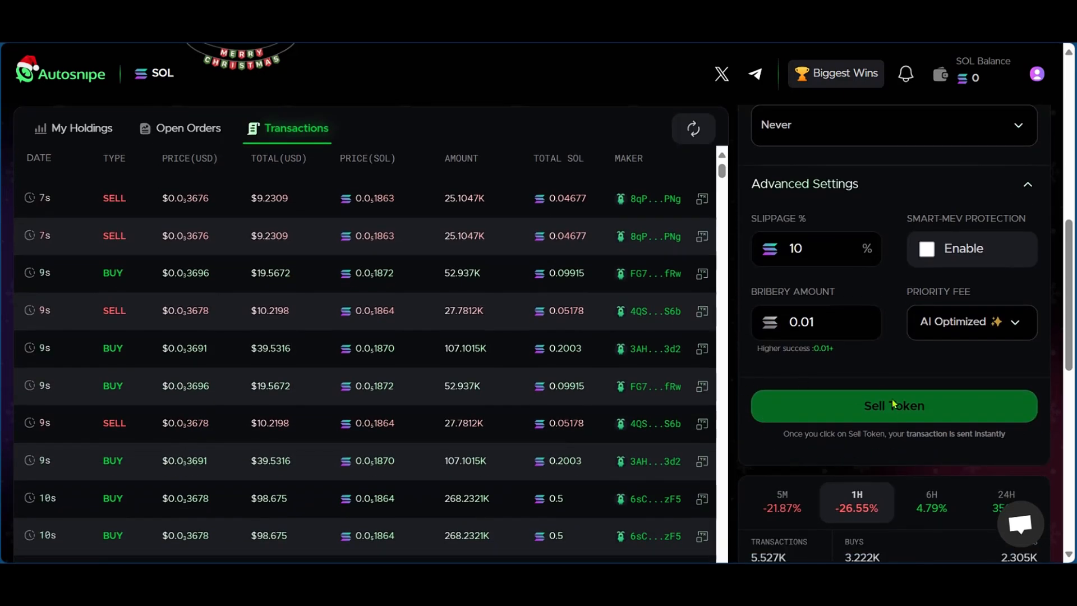
{"action": "scroll", "coordinate": [891, 428], "scroll_direction": "up", "scroll_amount": 10}
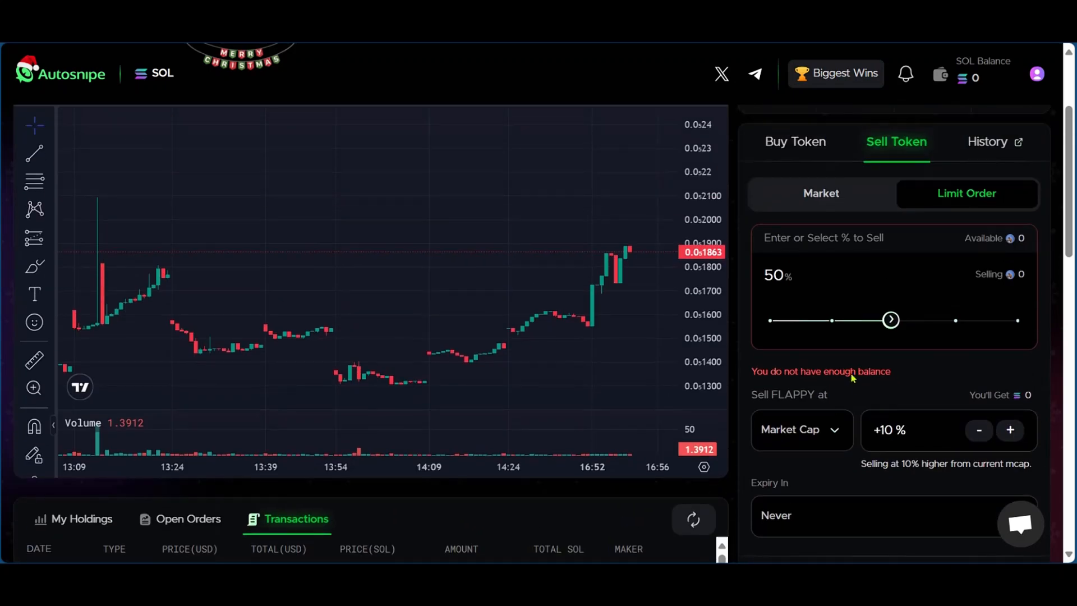
{"action": "scroll", "coordinate": [845, 367], "scroll_direction": "up", "scroll_amount": 1}
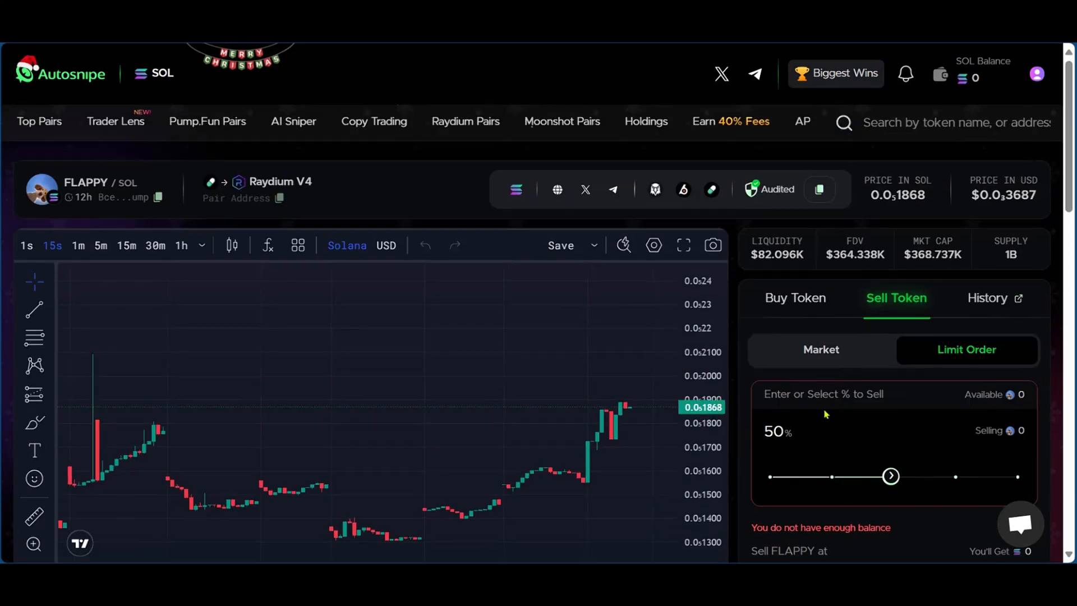
{"action": "scroll", "coordinate": [875, 349], "scroll_direction": "down", "scroll_amount": 5}
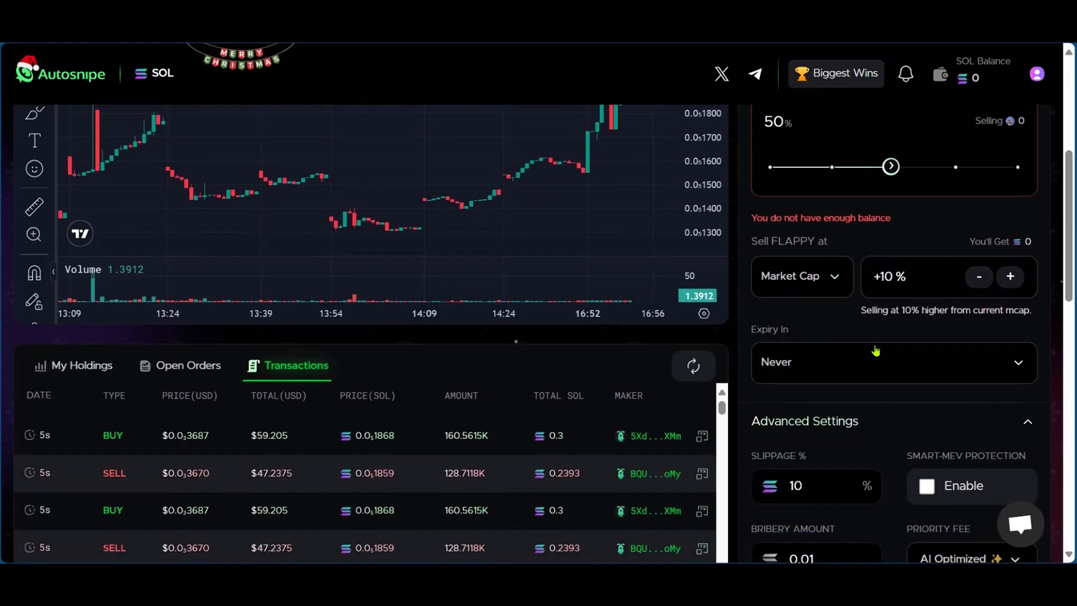